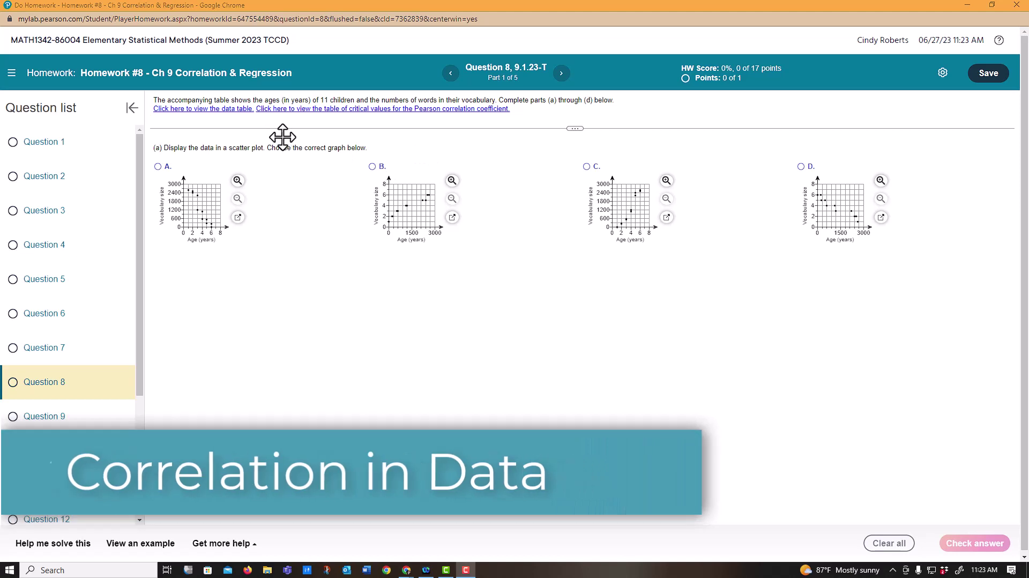
Show the 11 children's age and vocabulary data table beside the graphs, and enlarge scatter plot D.
{"action": "left_click", "coordinate": [196, 109]}
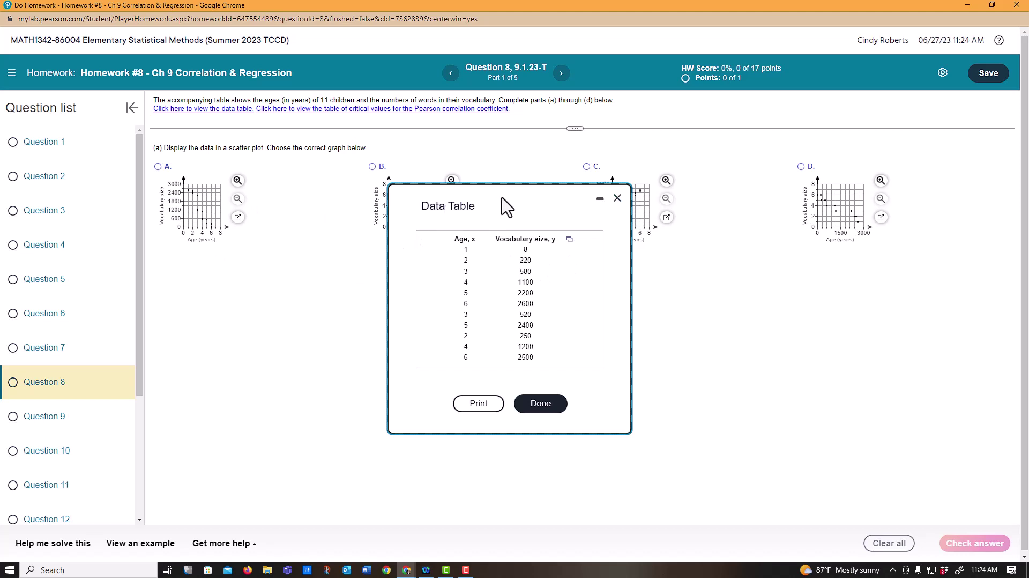
{"action": "left_click_drag", "start_coordinate": [507, 206], "coordinate": [457, 275]}
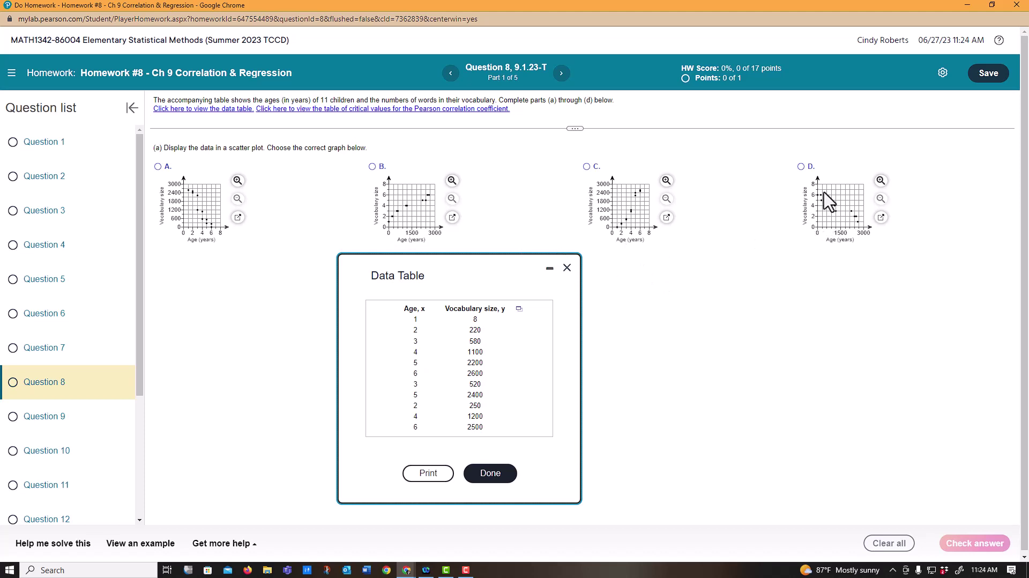
{"action": "left_click", "coordinate": [843, 211]}
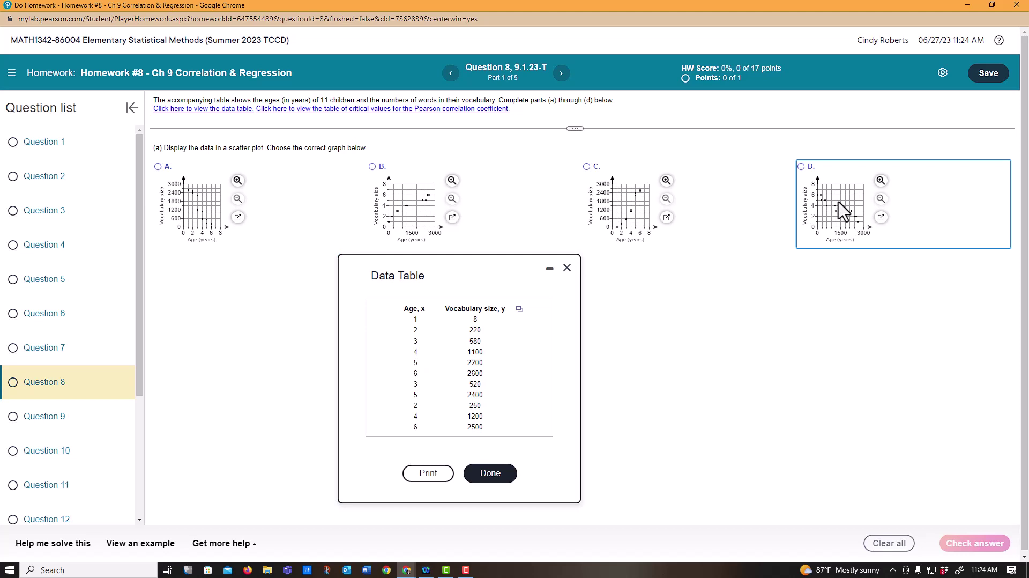
{"action": "left_click", "coordinate": [879, 180]}
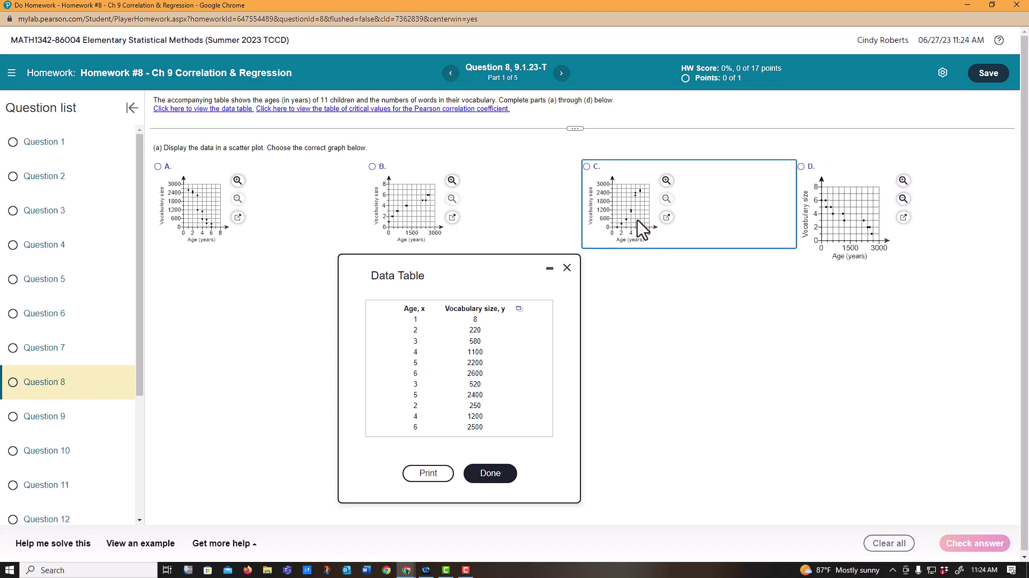
Export the data table to StatCrunch and maximize the StatCrunch window.
{"action": "left_click", "coordinate": [519, 309]}
{"action": "left_click", "coordinate": [541, 327]}
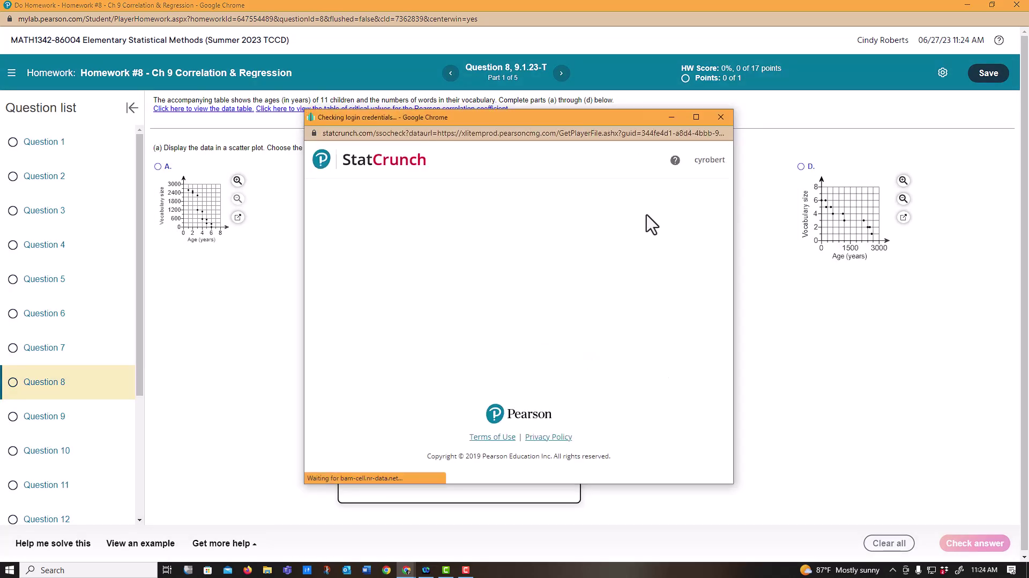
{"action": "left_click", "coordinate": [696, 117]}
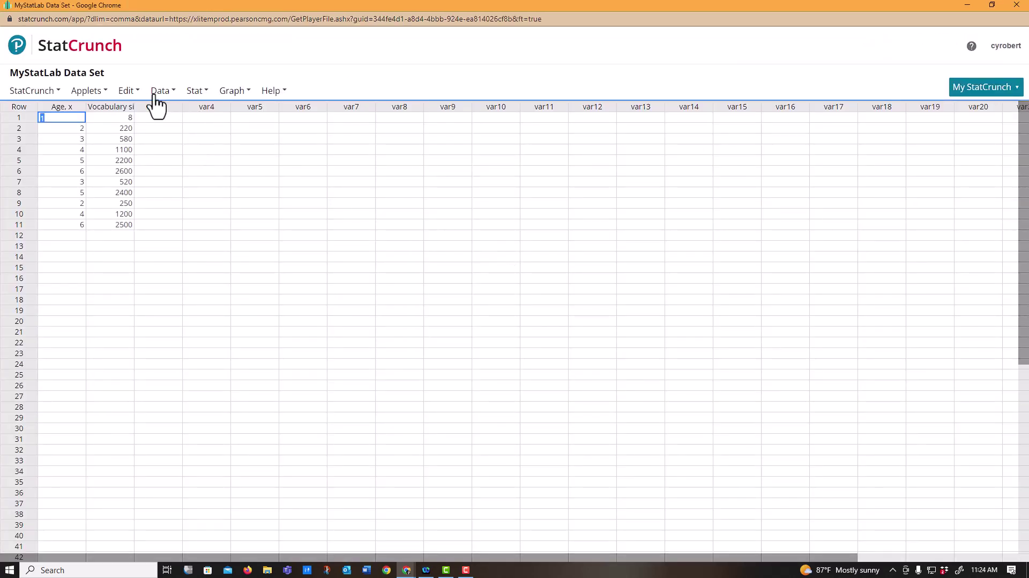
Create a scatter plot with X = Age, x and Y = Vocabulary size, y.
{"action": "left_click", "coordinate": [155, 95]}
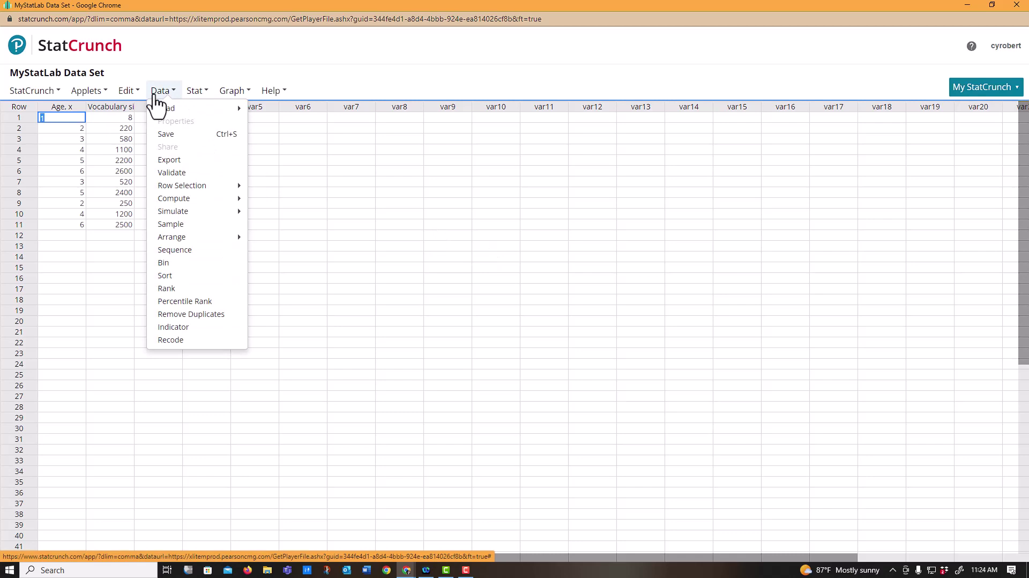
{"action": "left_click", "coordinate": [196, 95]}
{"action": "left_click", "coordinate": [230, 92]}
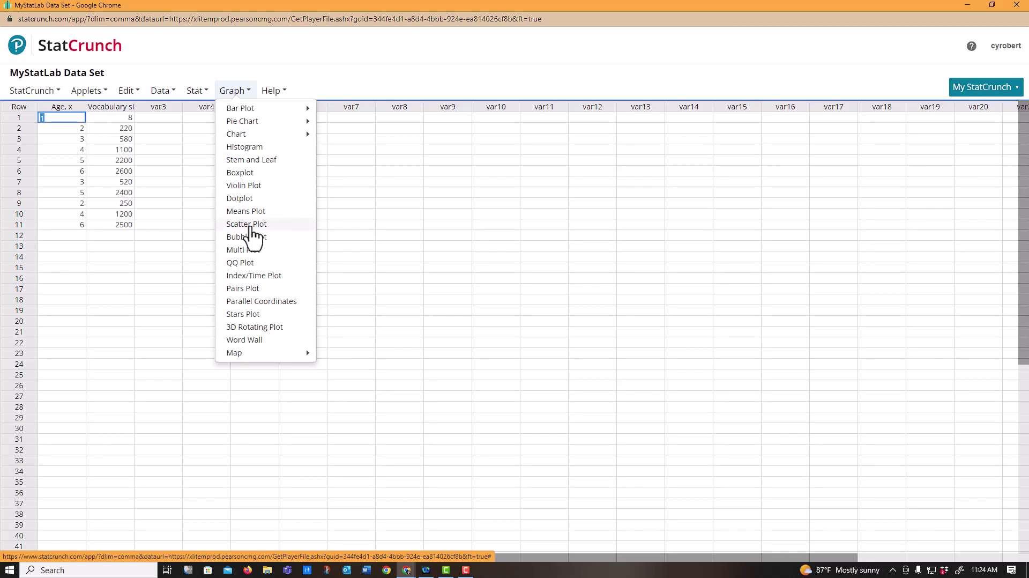
{"action": "left_click", "coordinate": [248, 225]}
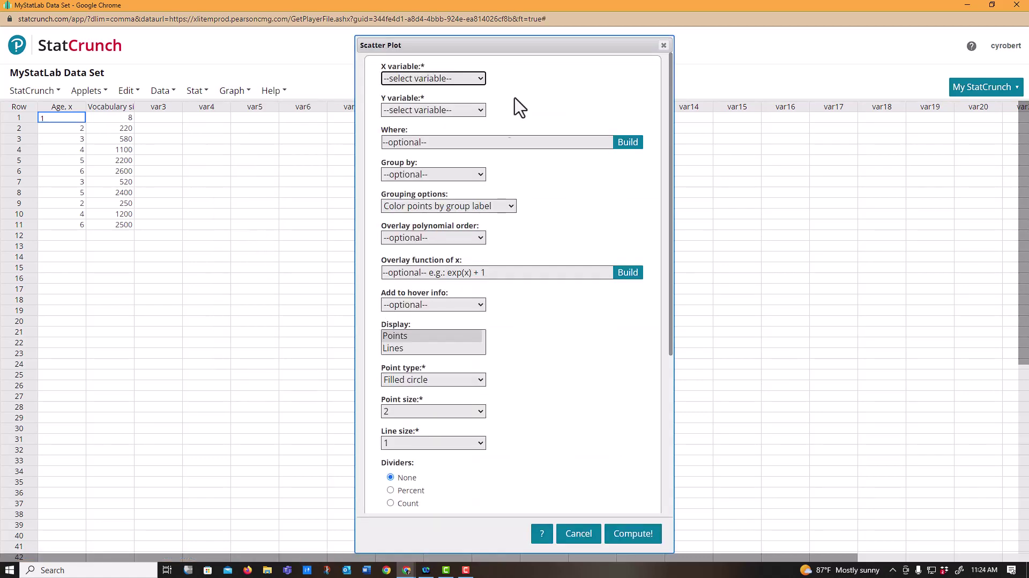
{"action": "left_click", "coordinate": [437, 78]}
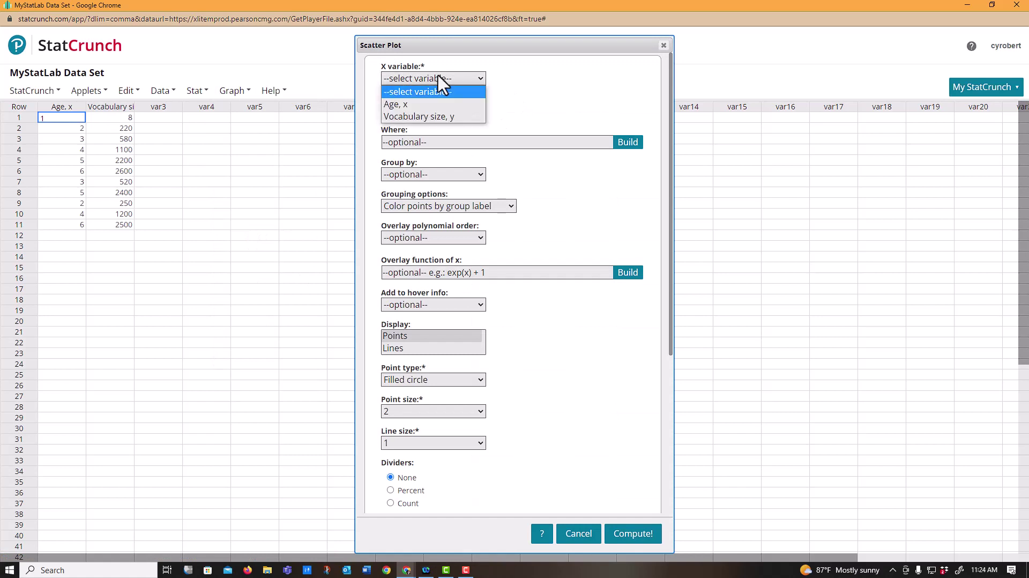
{"action": "left_click", "coordinate": [424, 104]}
{"action": "left_click", "coordinate": [437, 110]}
{"action": "left_click", "coordinate": [423, 147]}
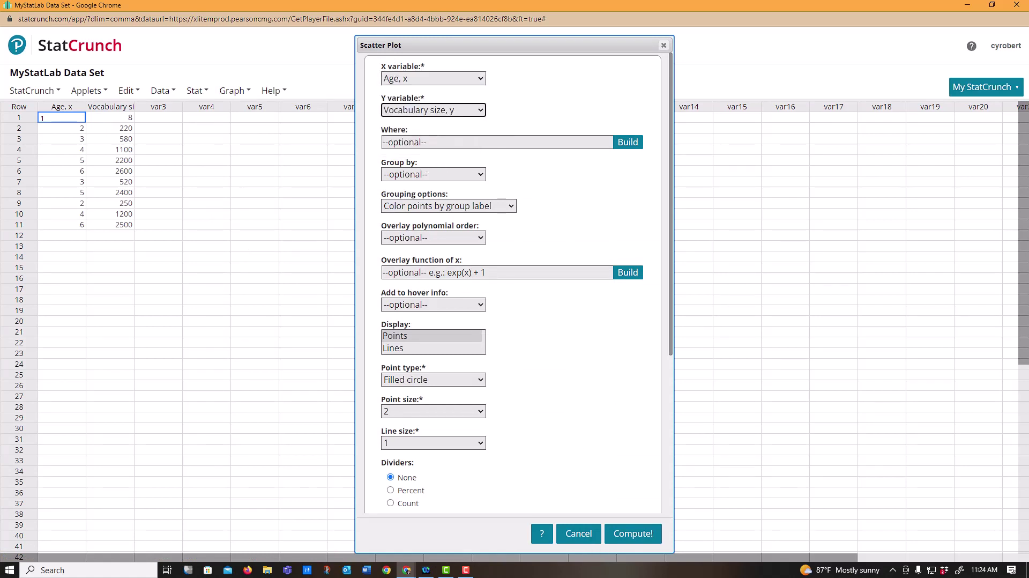
{"action": "left_click", "coordinate": [632, 534]}
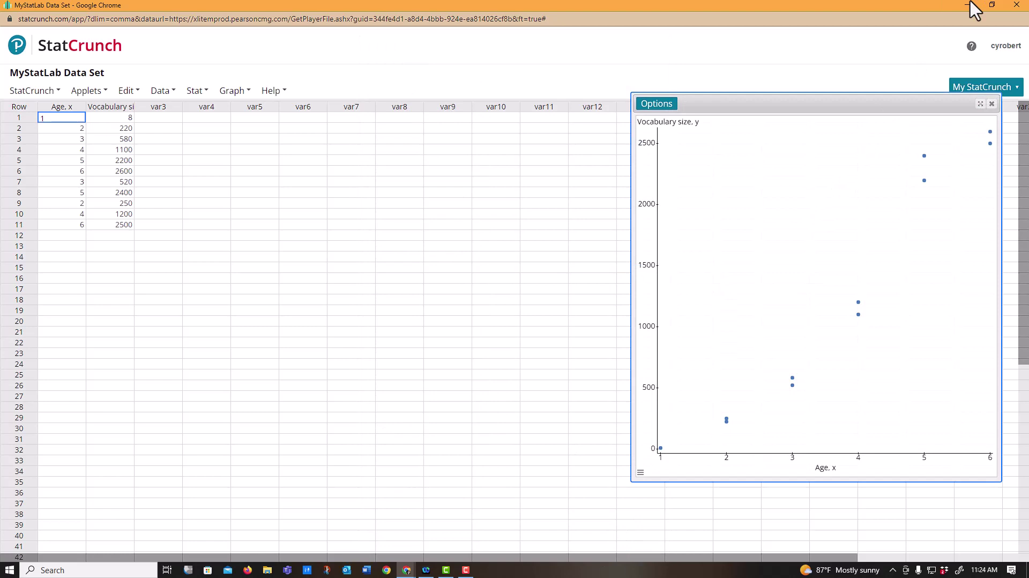
Shrink and reposition the StatCrunch scatter plot so answer graphs B and C are visible.
{"action": "left_click", "coordinate": [992, 5]}
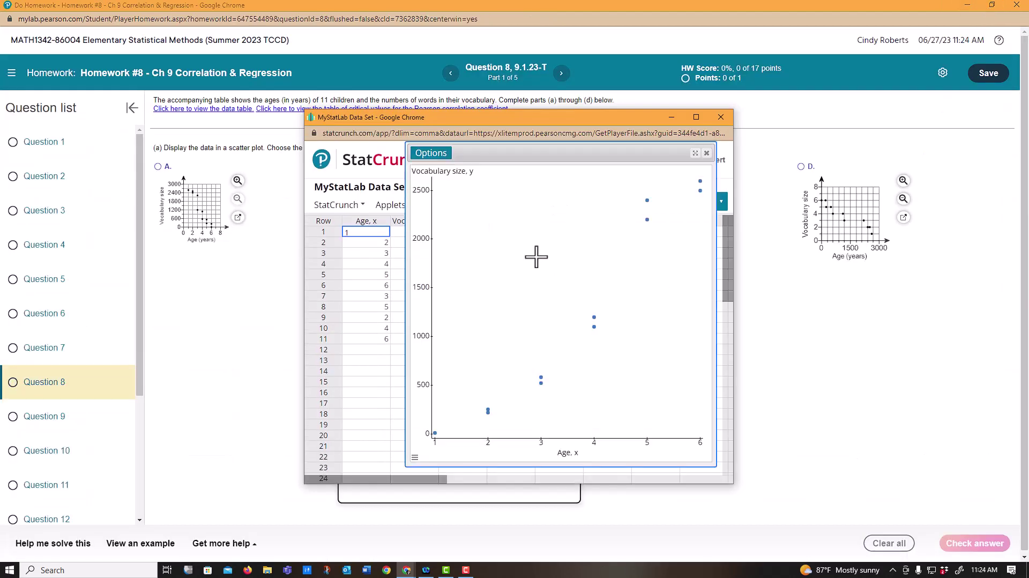
{"action": "left_click_drag", "start_coordinate": [532, 153], "coordinate": [476, 170]}
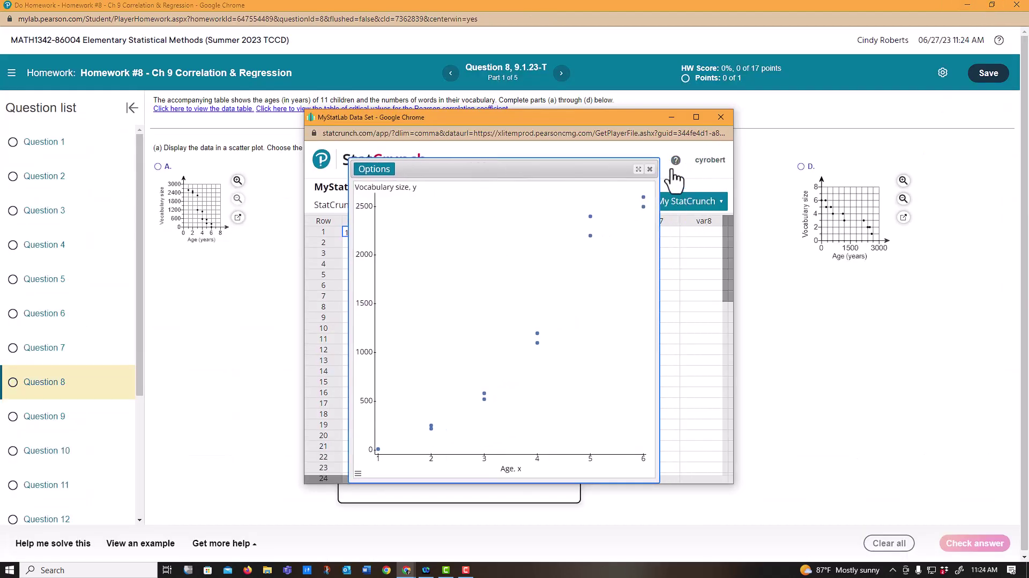
{"action": "left_click_drag", "start_coordinate": [659, 160], "coordinate": [540, 269]}
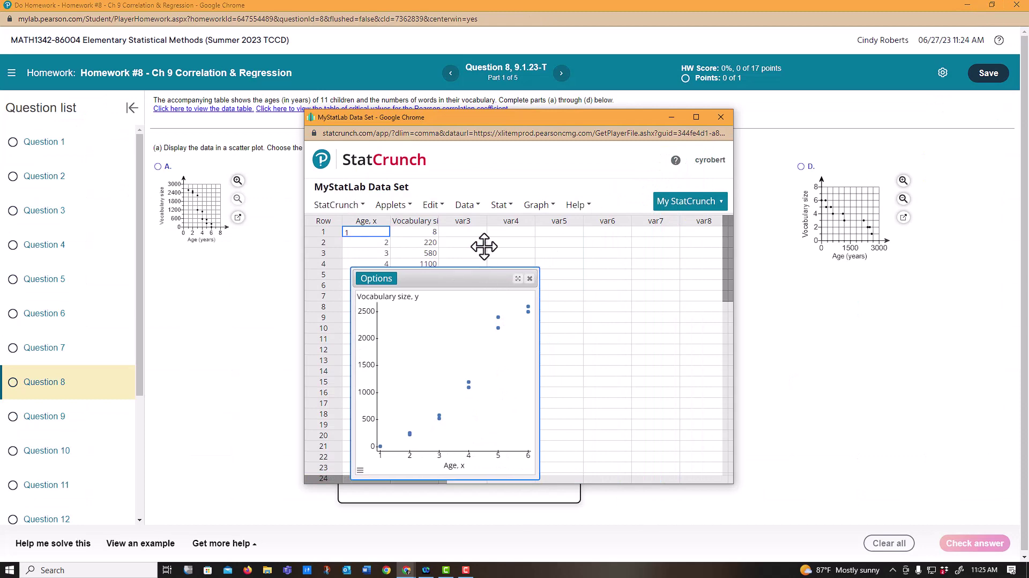
{"action": "left_click_drag", "start_coordinate": [484, 246], "coordinate": [533, 171]}
{"action": "left_click_drag", "start_coordinate": [541, 129], "coordinate": [494, 273]}
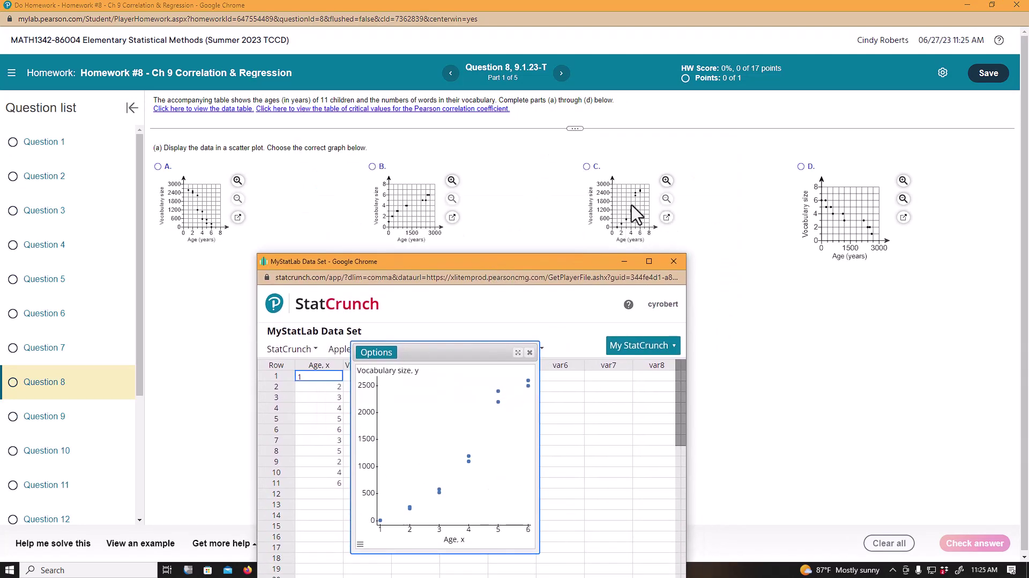
Answer part (a) with scatter plot C, confirm it's correct, and close the data table.
{"action": "left_click", "coordinate": [590, 168]}
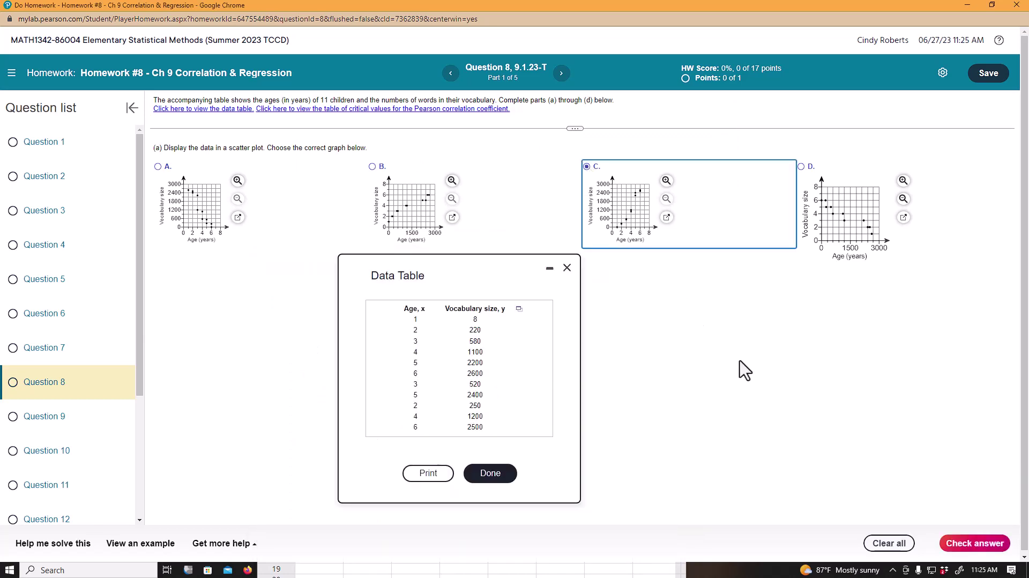
{"action": "left_click", "coordinate": [972, 543]}
{"action": "left_click", "coordinate": [504, 329]}
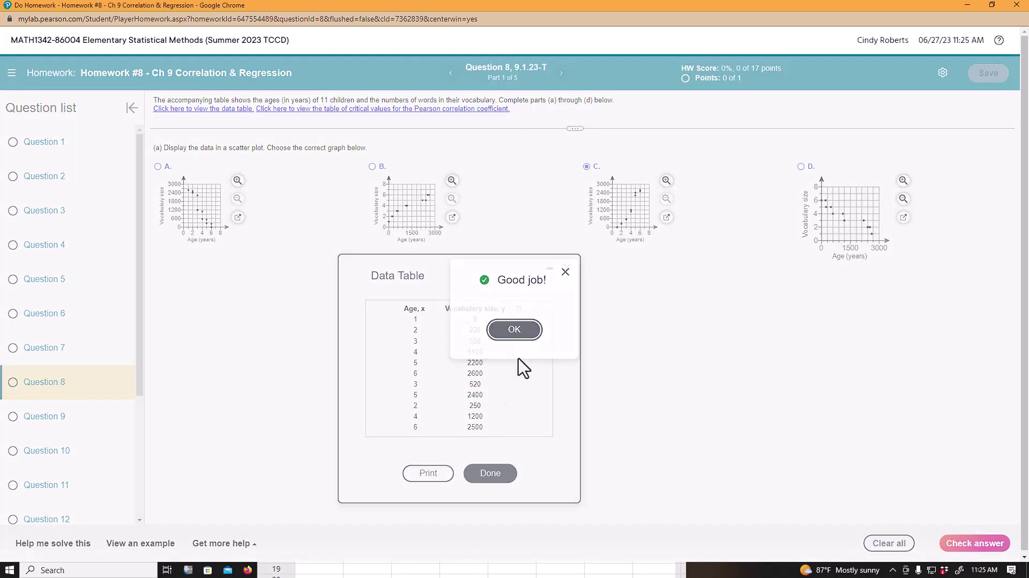
{"action": "left_click", "coordinate": [489, 474]}
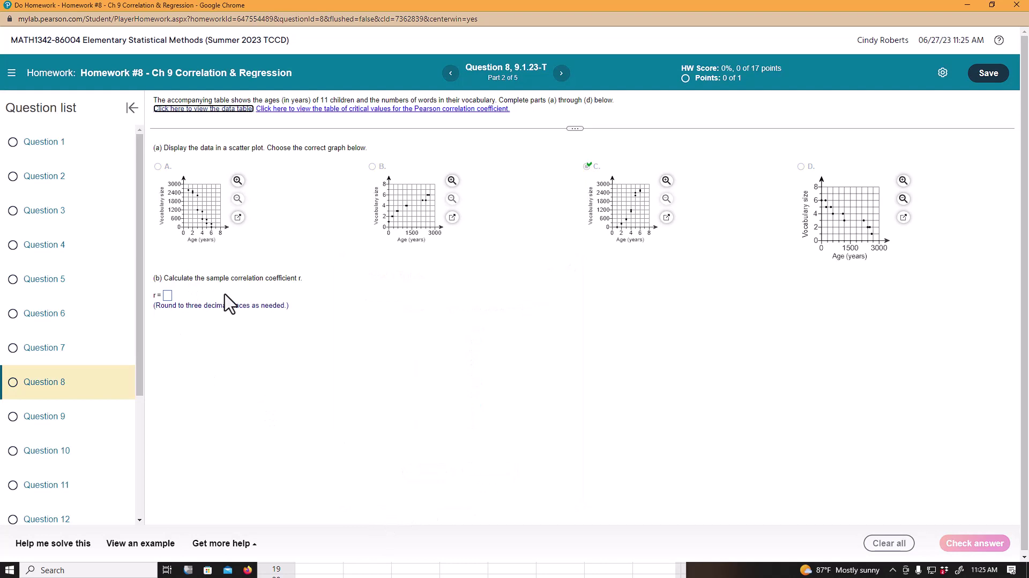
{"action": "left_click", "coordinate": [165, 296]}
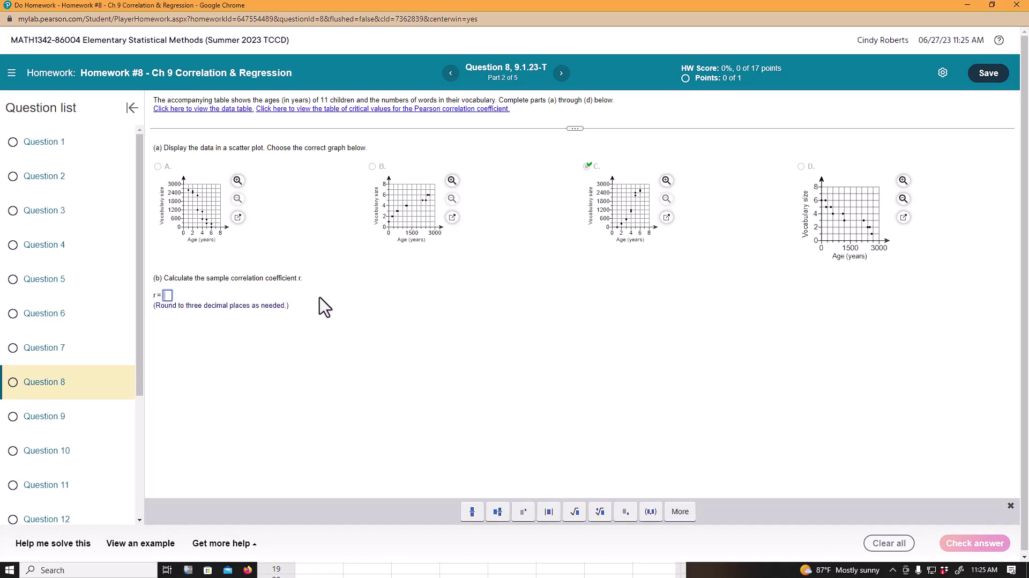
Return to a maximized StatCrunch and close the scatter plot window.
{"action": "key", "text": "alt+Tab"}
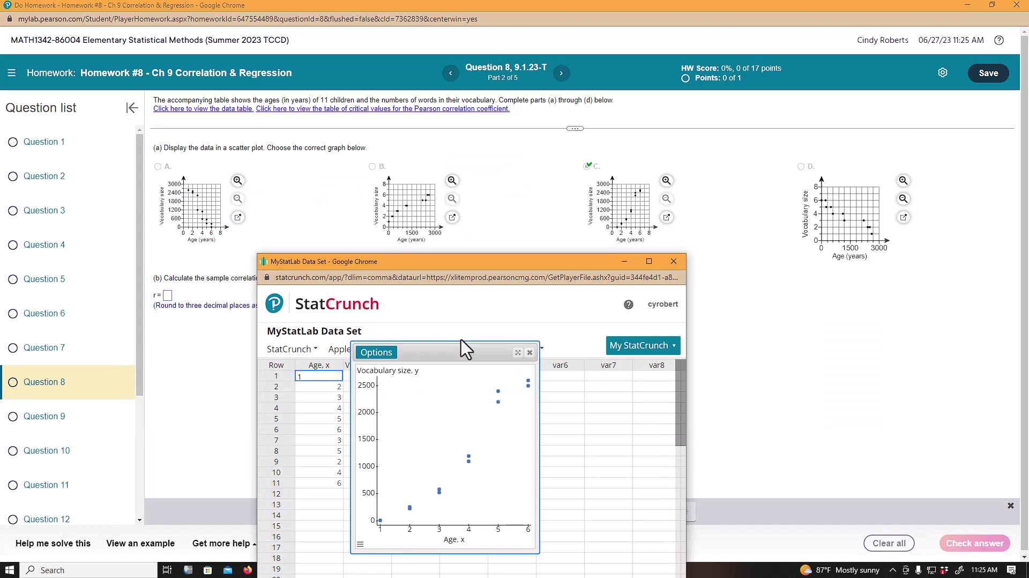
{"action": "left_click", "coordinate": [648, 261]}
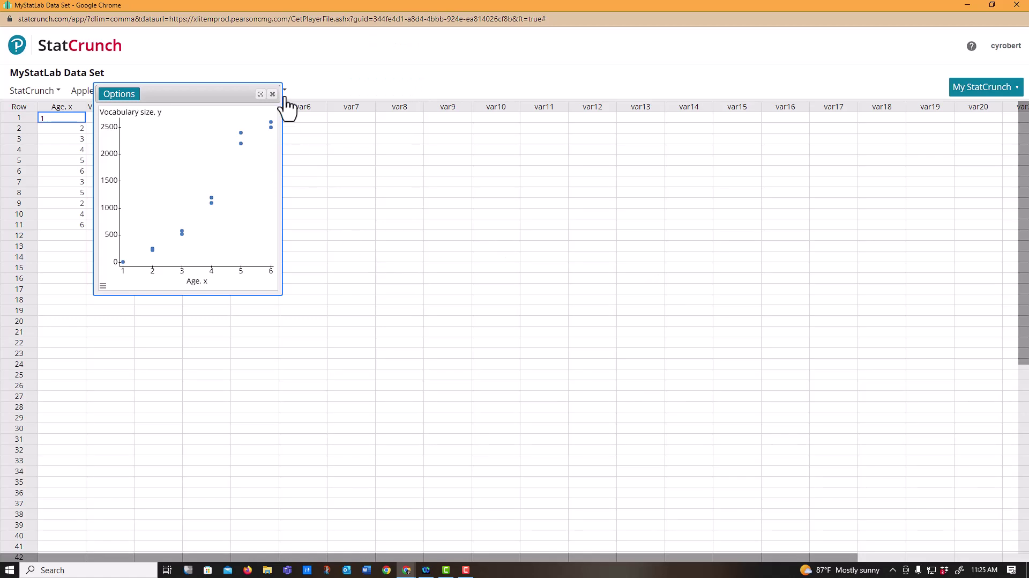
{"action": "left_click", "coordinate": [272, 94]}
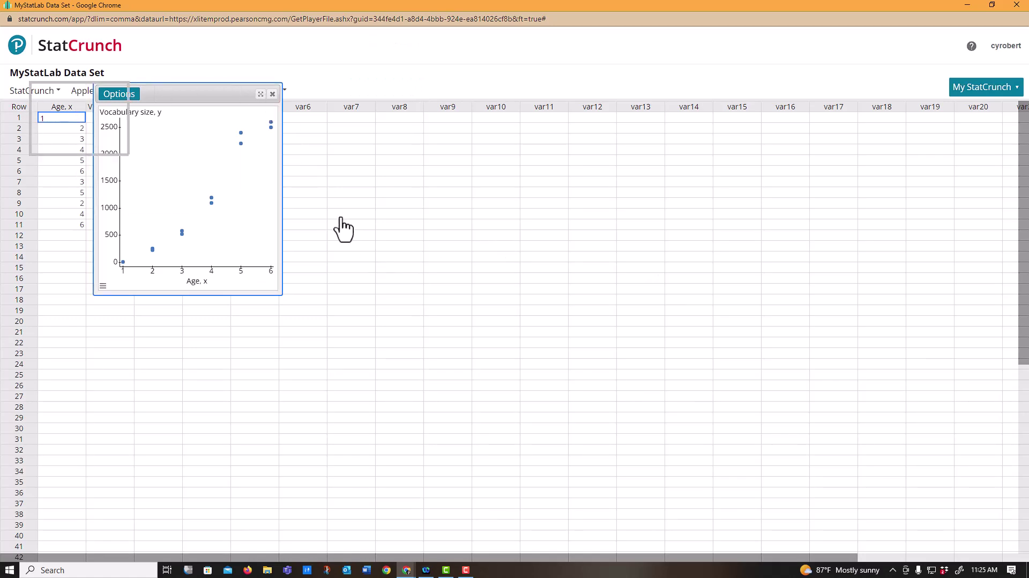
Regress Vocabulary size, y on Age, x, giving R = 0.96876711.
{"action": "left_click", "coordinate": [198, 96]}
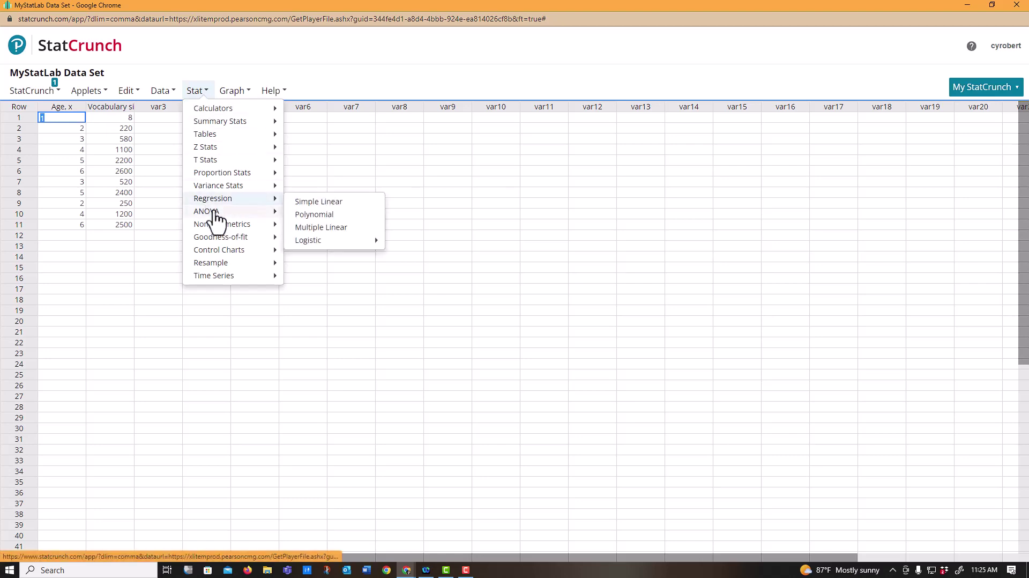
{"action": "left_click", "coordinate": [337, 203]}
{"action": "left_click", "coordinate": [423, 80]}
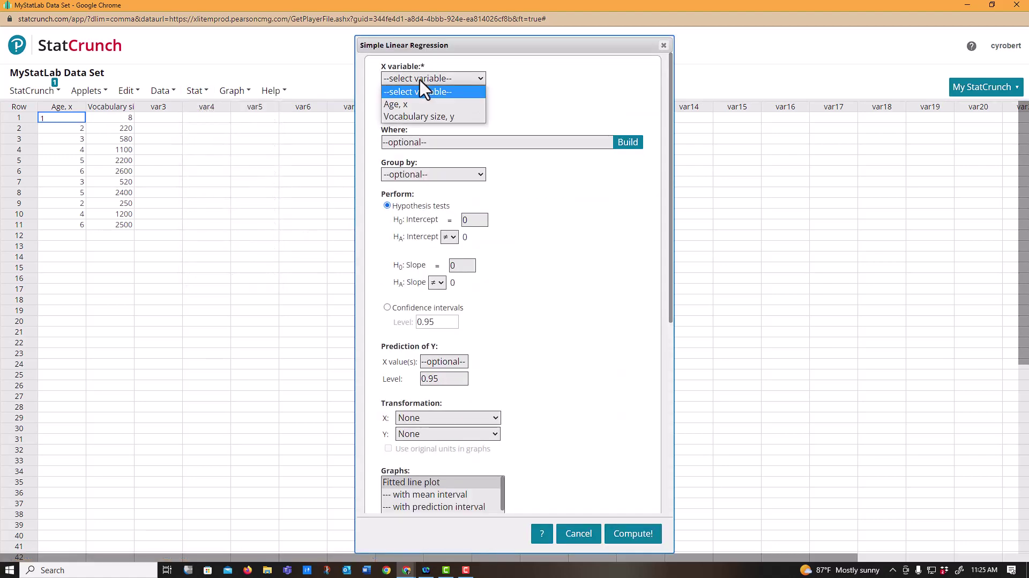
{"action": "left_click", "coordinate": [419, 100]}
{"action": "left_click", "coordinate": [417, 110]}
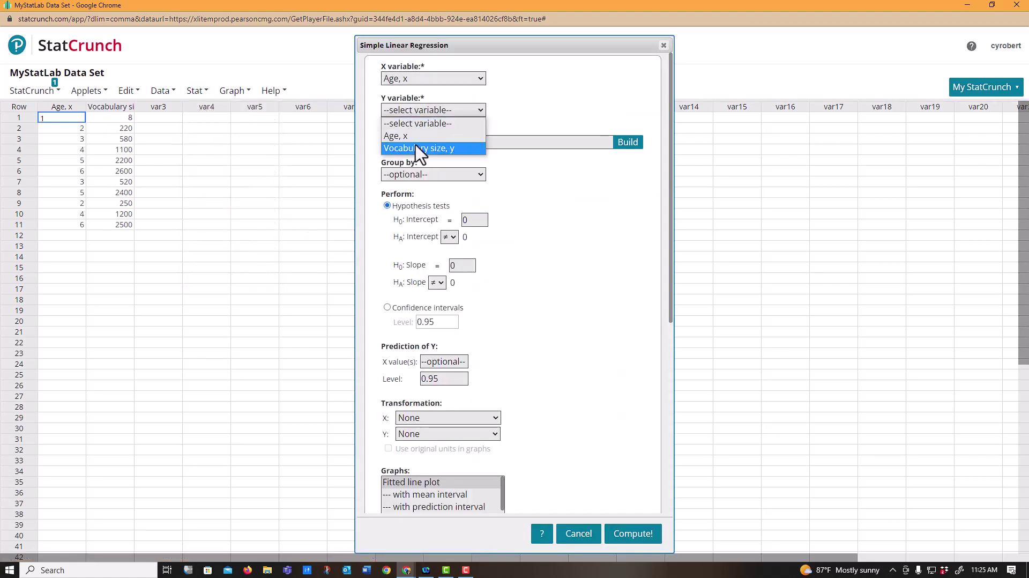
{"action": "left_click", "coordinate": [421, 149]}
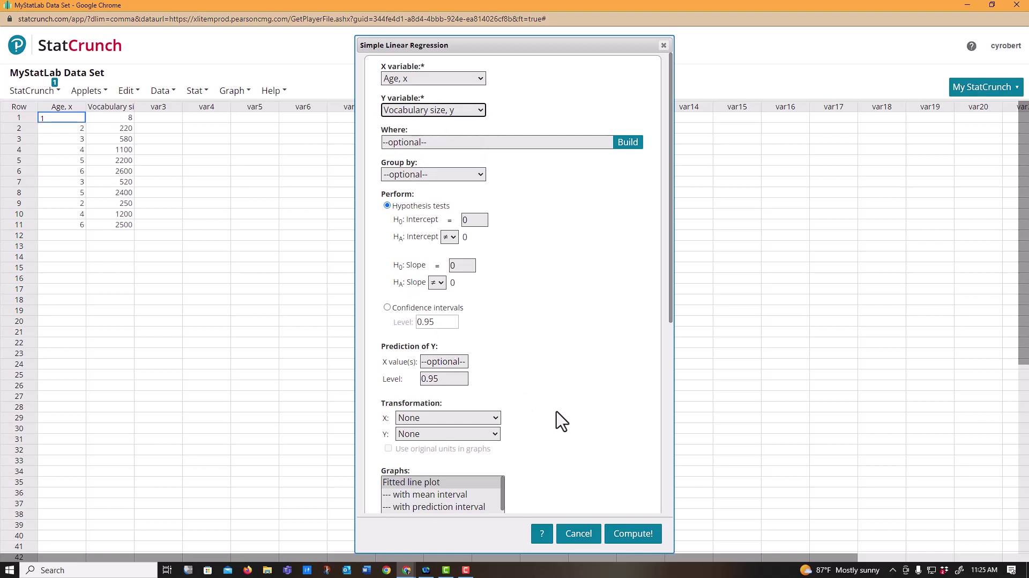
{"action": "left_click", "coordinate": [627, 543]}
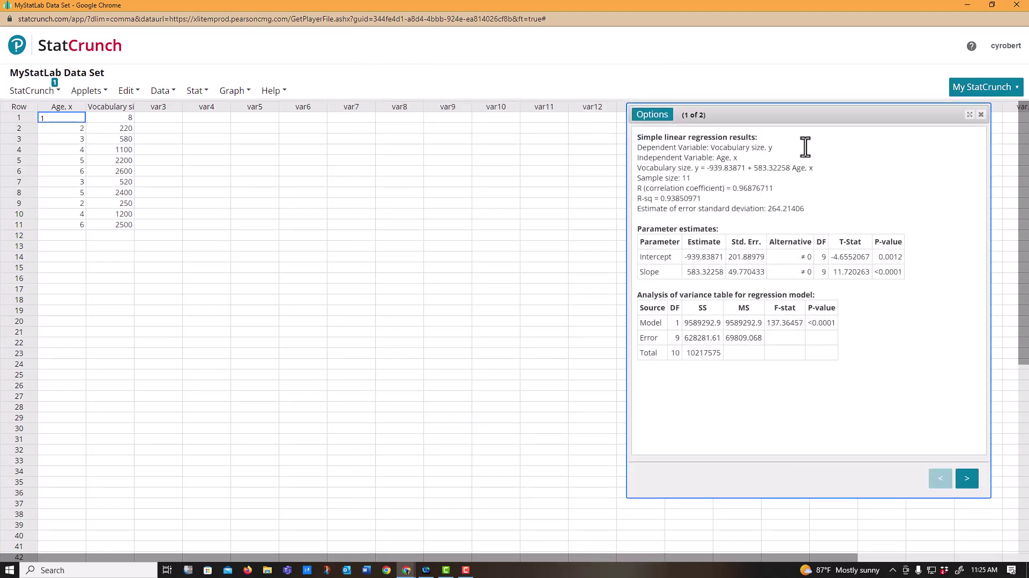
{"action": "left_click_drag", "start_coordinate": [780, 115], "coordinate": [577, 140]}
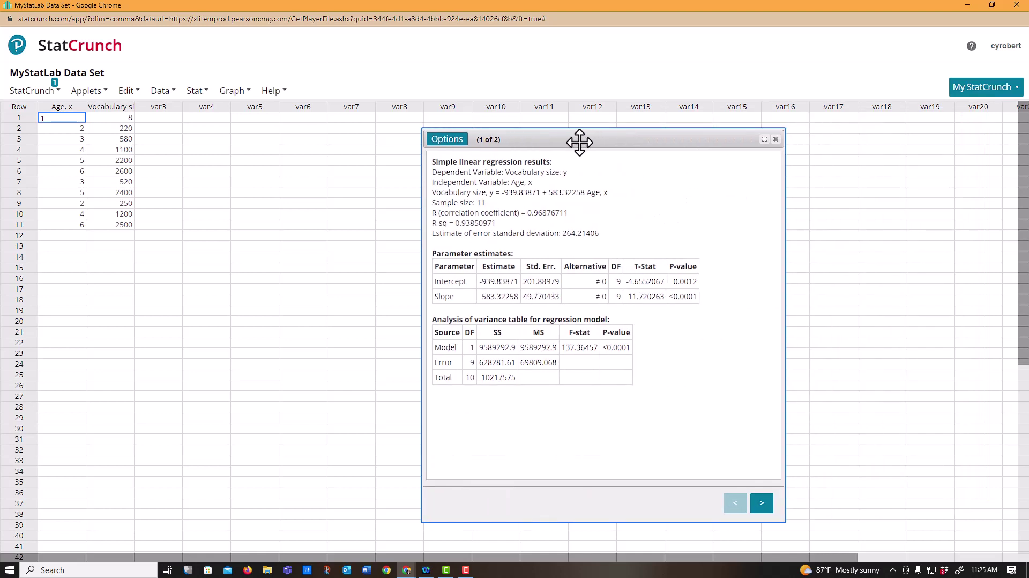
{"action": "left_click", "coordinate": [992, 6]}
Place the regression output, R = 0.96876711, beside the homework question.
{"action": "left_click_drag", "start_coordinate": [560, 264], "coordinate": [853, 135]}
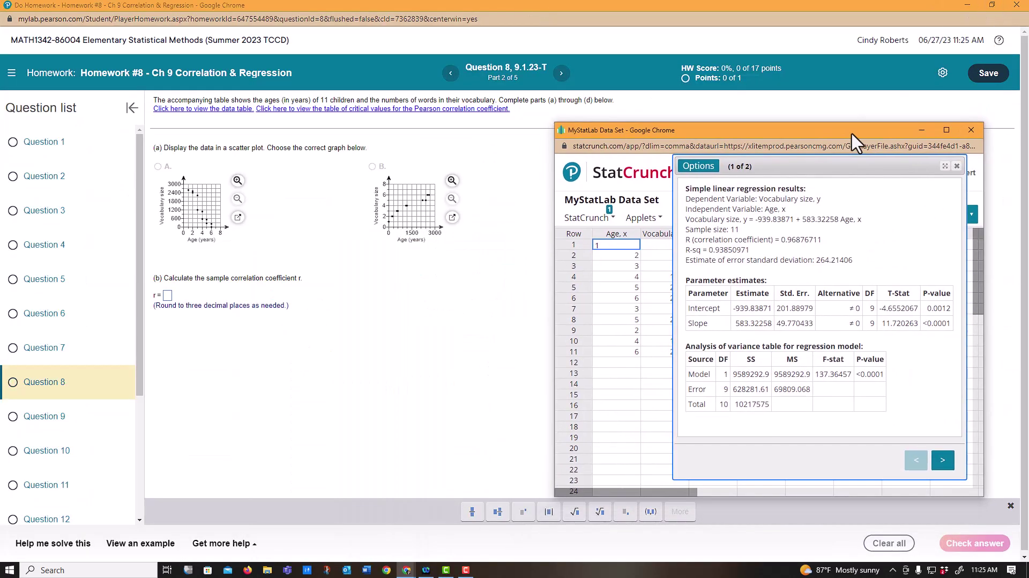
{"action": "left_click_drag", "start_coordinate": [807, 167], "coordinate": [741, 169]}
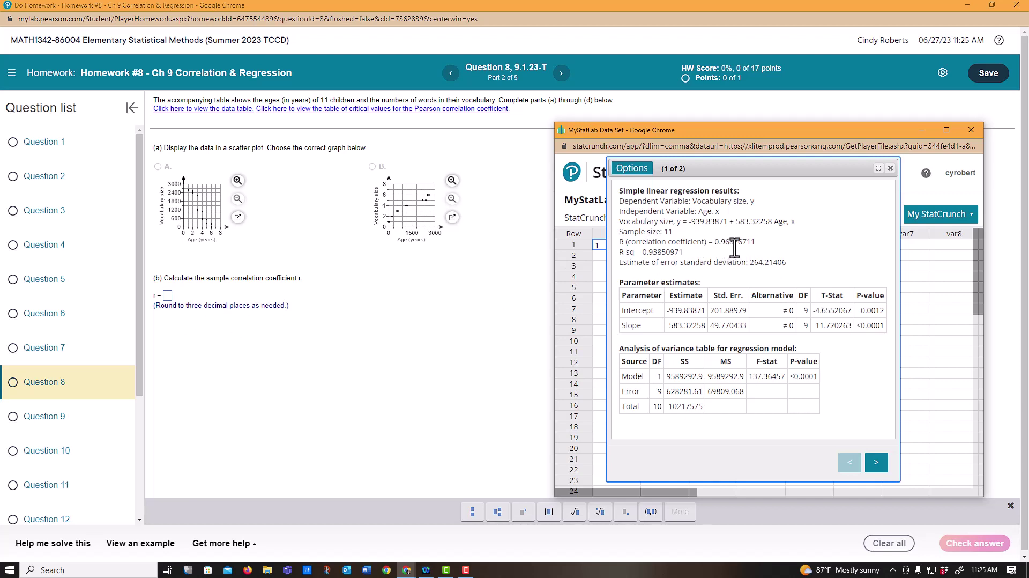
Enter r = 0.969 for part (b) and confirm it's correct.
{"action": "left_click", "coordinate": [167, 296]}
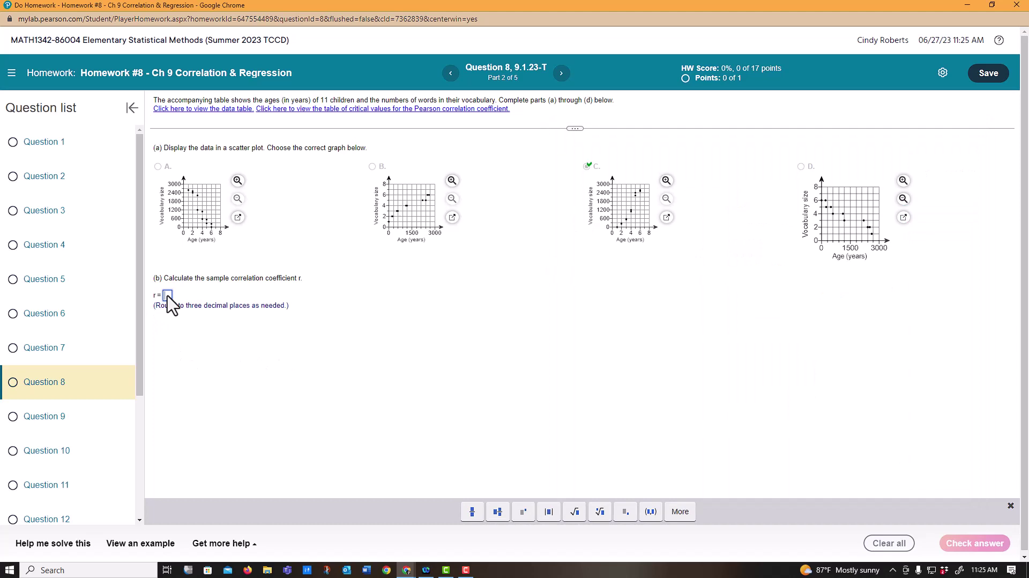
{"action": "type", "text": "0.969"}
{"action": "key", "text": "Return"}
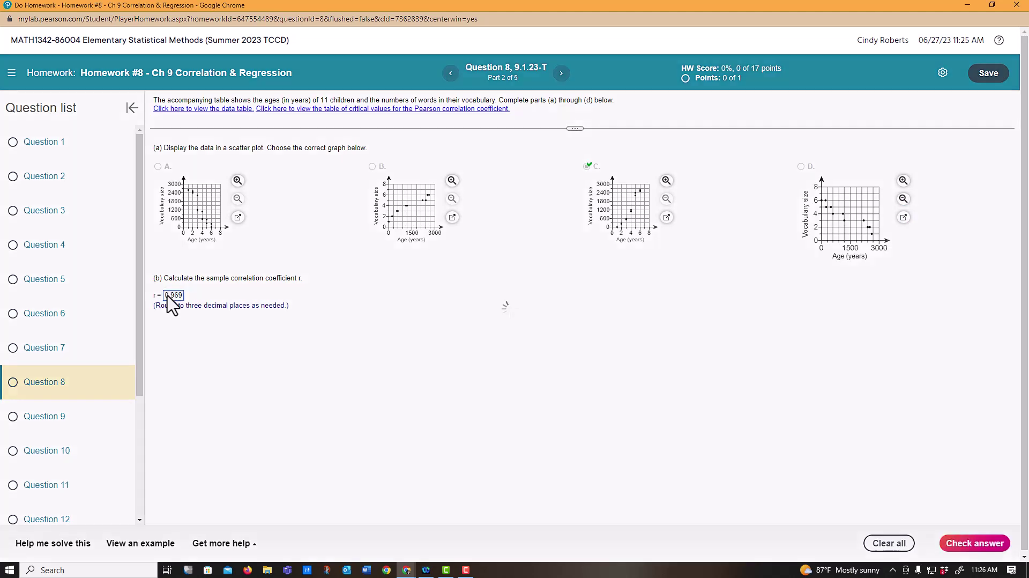
{"action": "left_click", "coordinate": [509, 329]}
Choose 'a strong positive' as the type of linear correlation.
{"action": "key", "text": "alt+Tab"}
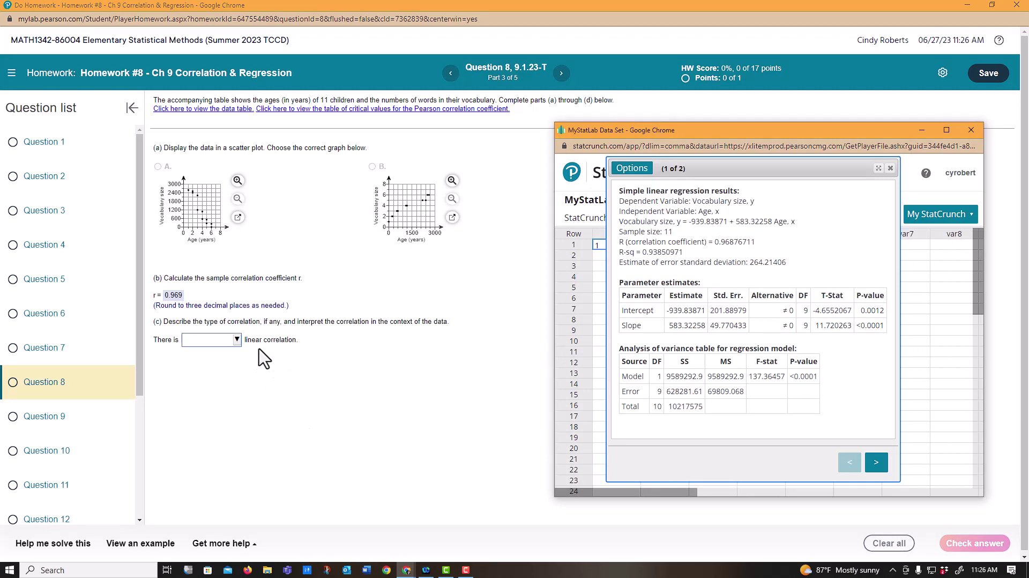
{"action": "left_click", "coordinate": [236, 340]}
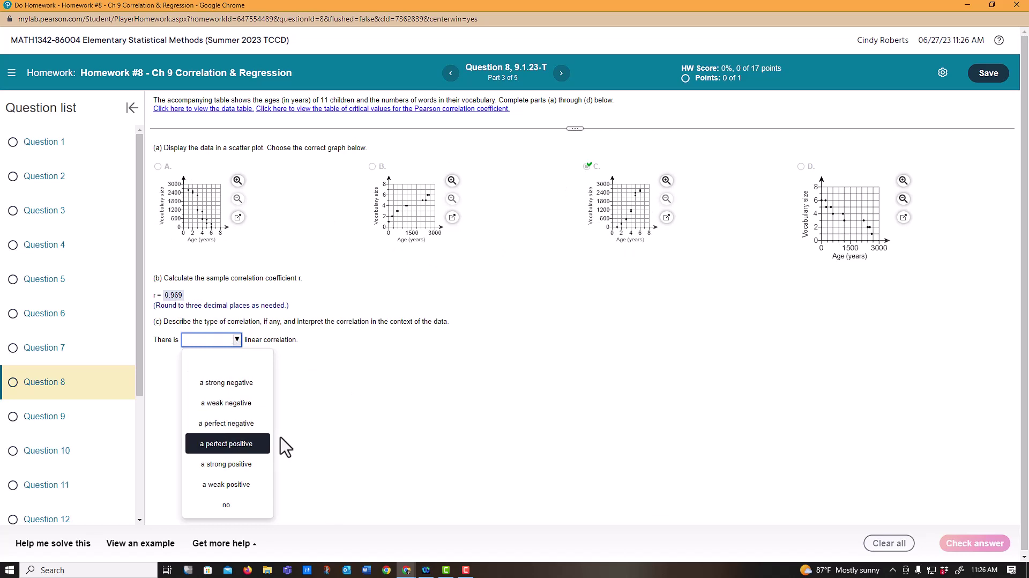
{"action": "left_click", "coordinate": [231, 464]}
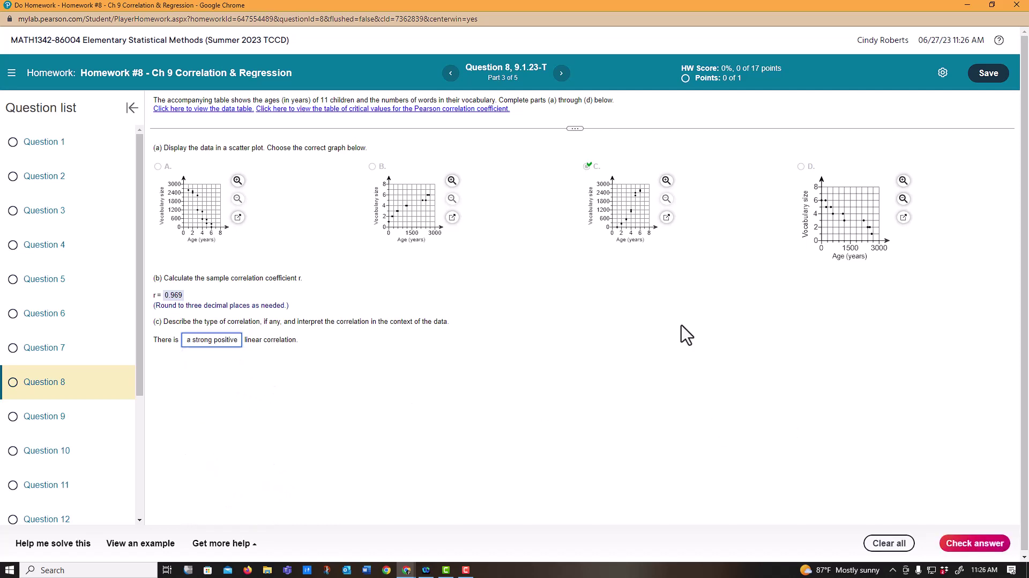
Submit the strong positive answer, then select and submit 'vocabulary tends to increase with age'.
{"action": "left_click", "coordinate": [972, 543]}
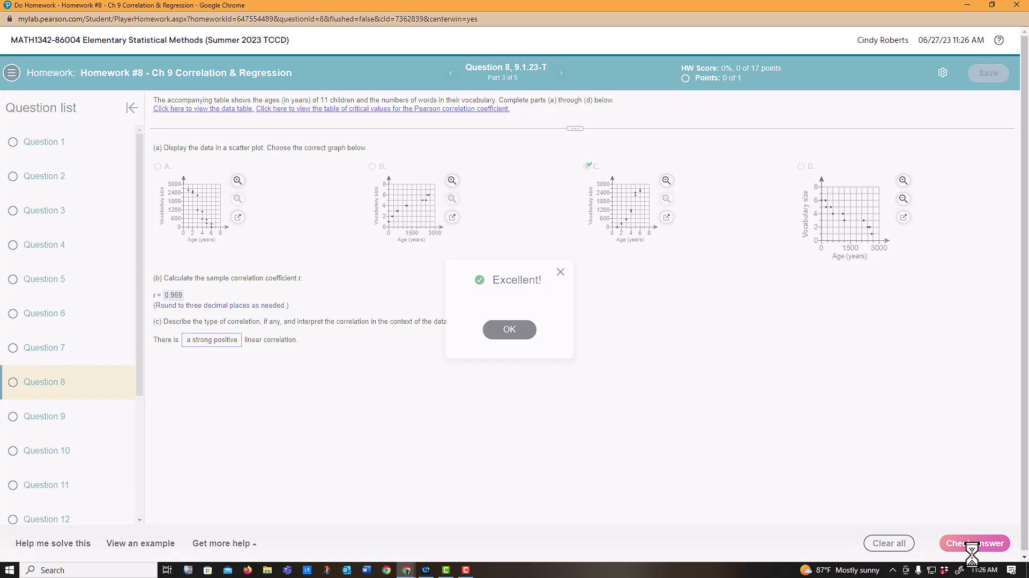
{"action": "left_click", "coordinate": [504, 330]}
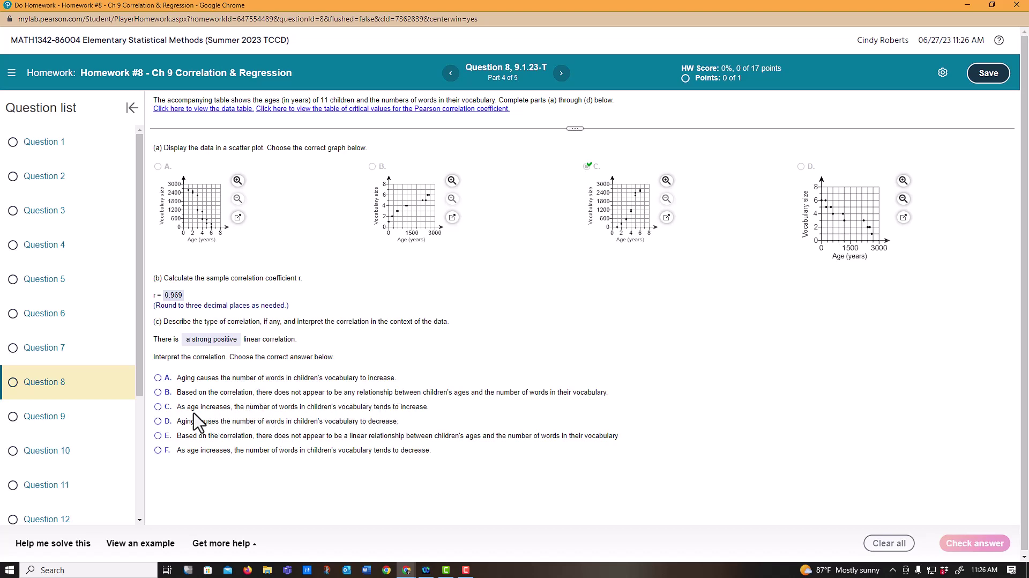
{"action": "left_click", "coordinate": [158, 407]}
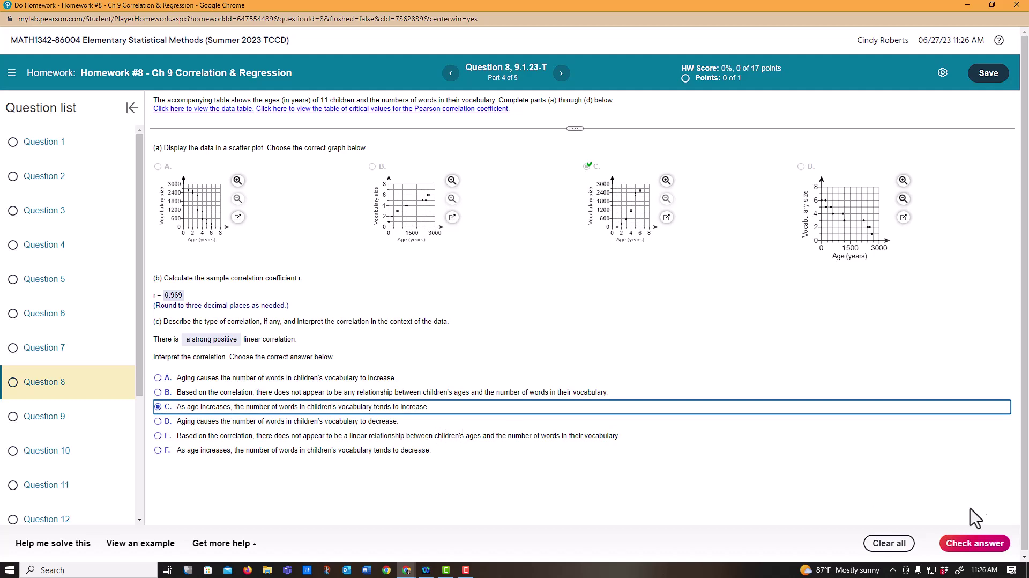
{"action": "left_click", "coordinate": [973, 542]}
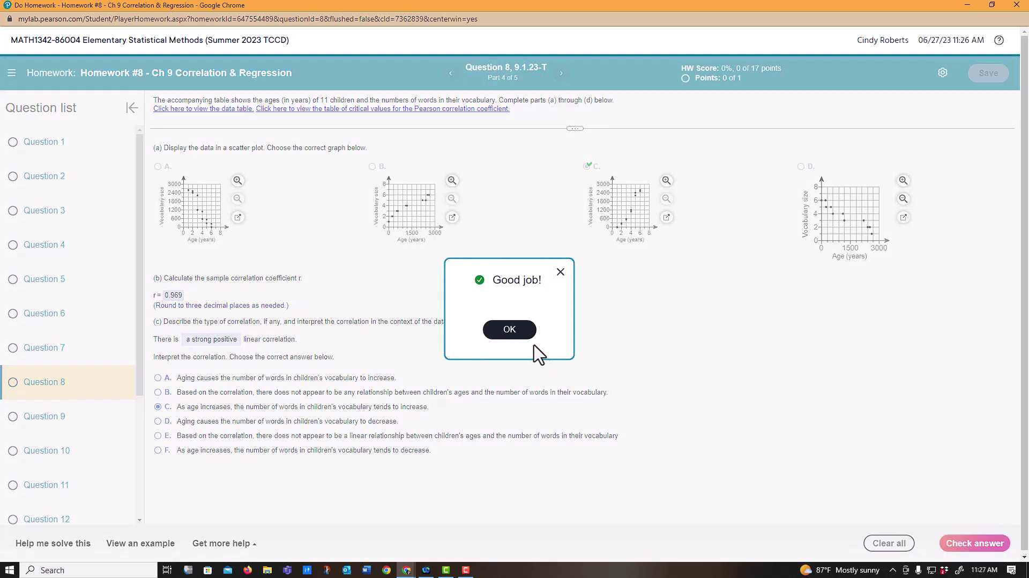
Dismiss the Good job message to advance to part (d).
{"action": "left_click", "coordinate": [522, 336]}
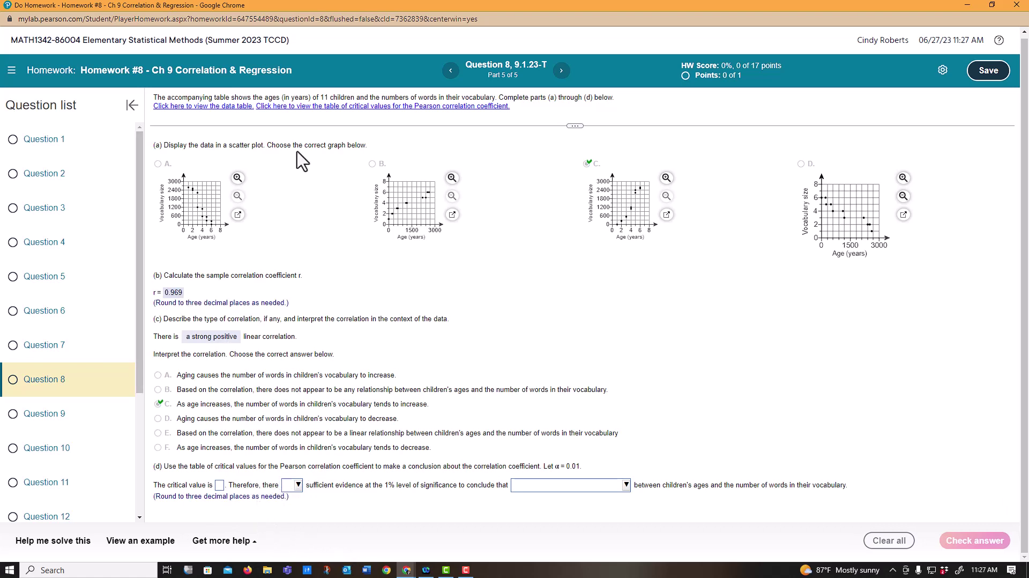
Enter 0.735 as the critical value from the Pearson table for n = 11, α = 0.01.
{"action": "left_click", "coordinate": [342, 107]}
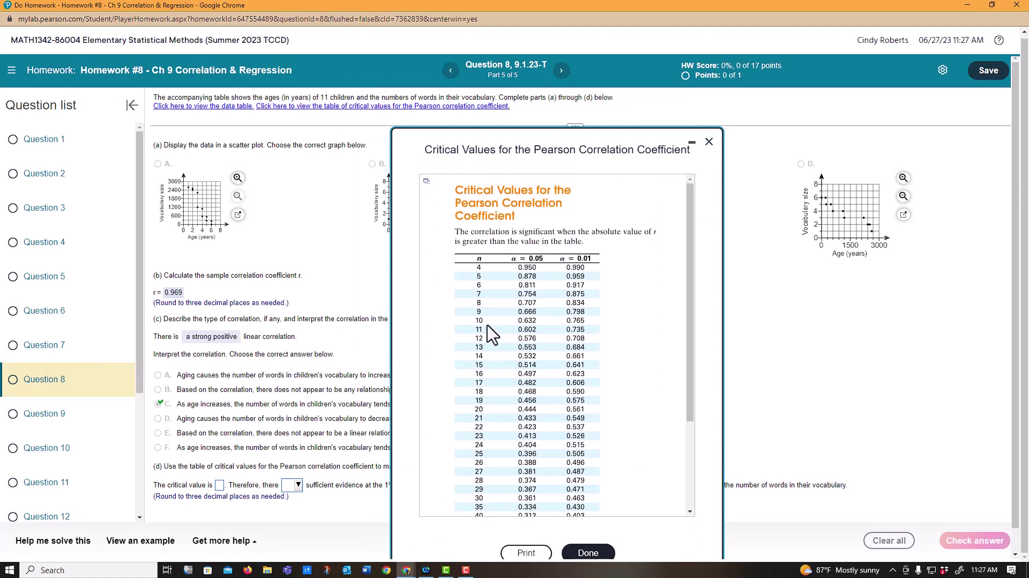
{"action": "left_click_drag", "start_coordinate": [546, 136], "coordinate": [584, 83]}
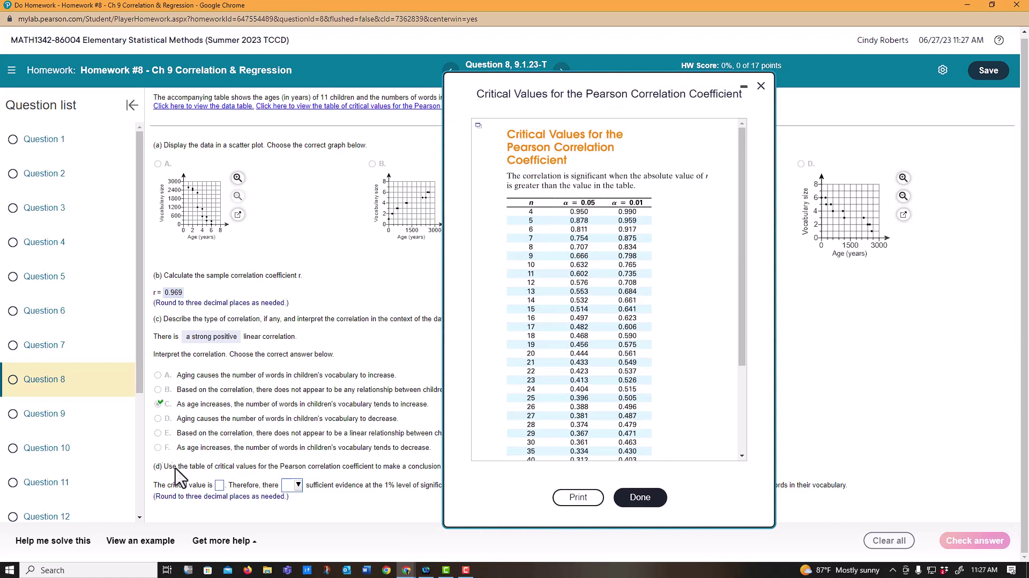
{"action": "left_click", "coordinate": [218, 485]}
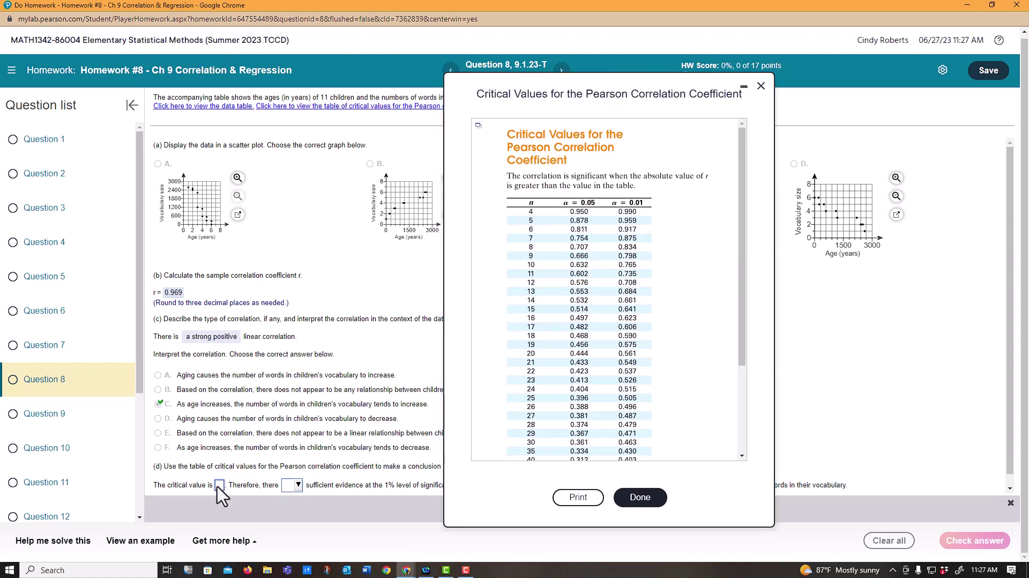
{"action": "type", "text": "0.735"}
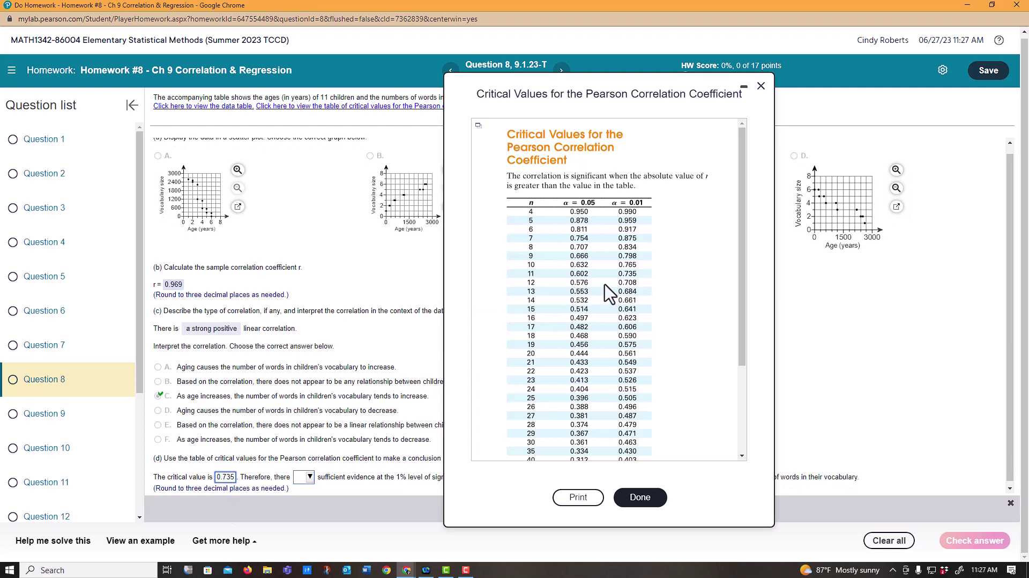
{"action": "left_click", "coordinate": [761, 86]}
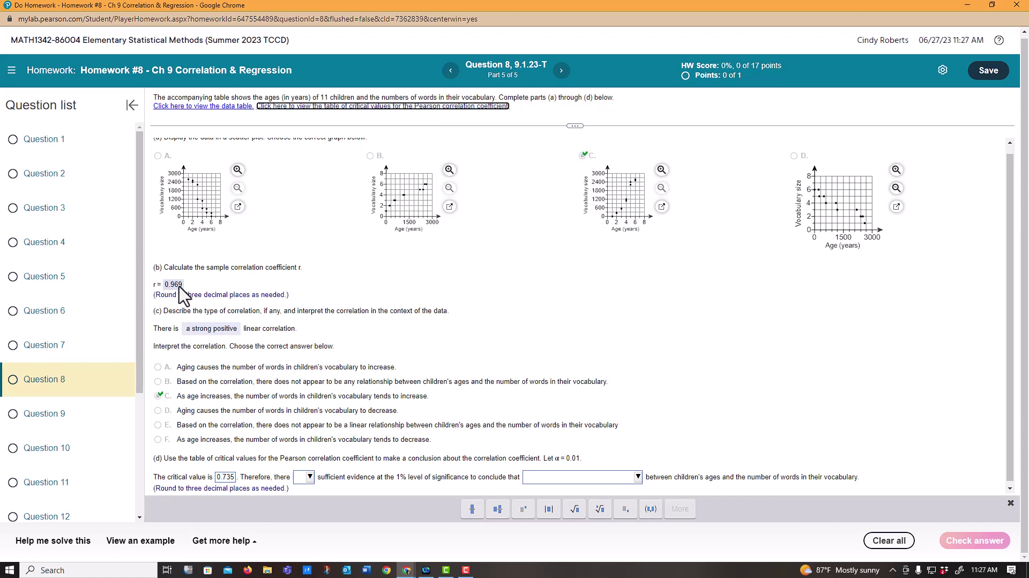
Conclude there 'is' sufficient evidence of a significant linear correlation, and check the answer.
{"action": "left_click", "coordinate": [301, 480]}
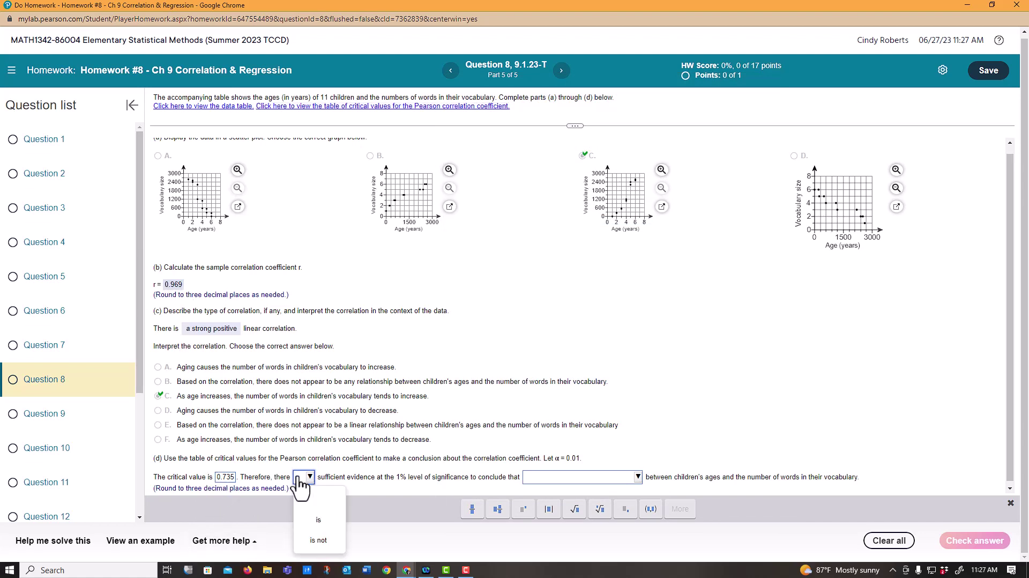
{"action": "left_click", "coordinate": [320, 520]}
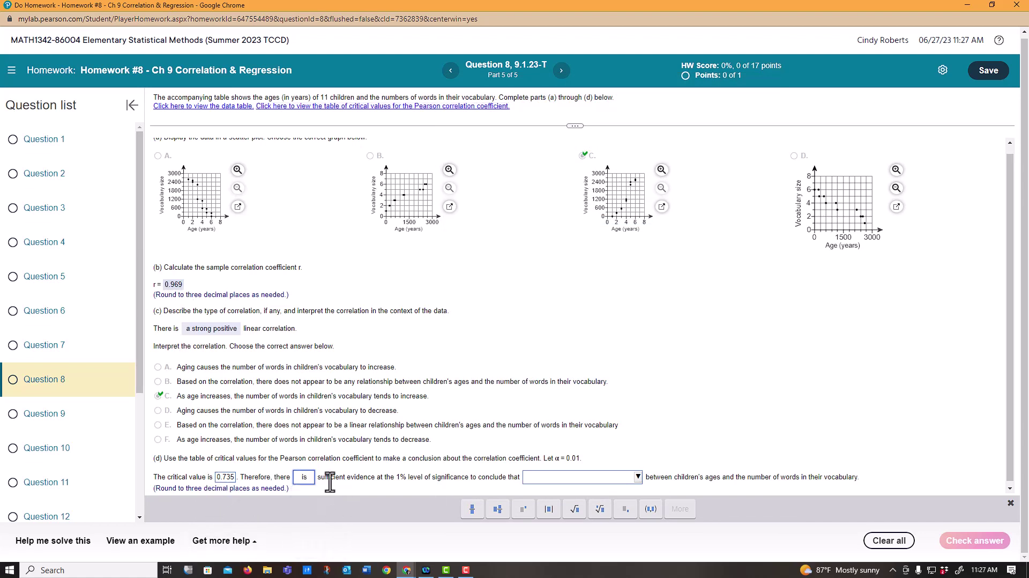
{"action": "left_click", "coordinate": [554, 478]}
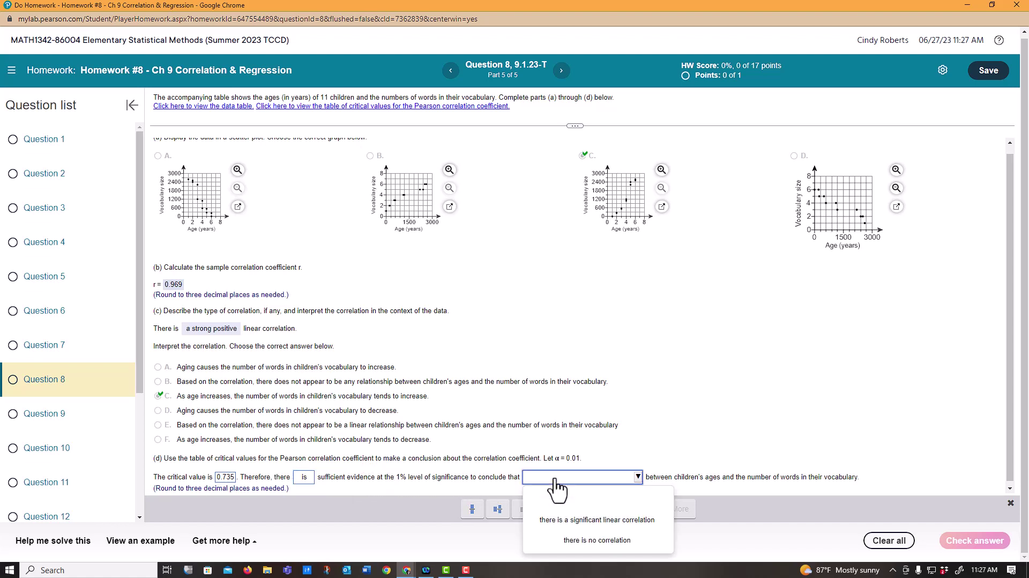
{"action": "left_click", "coordinate": [588, 521]}
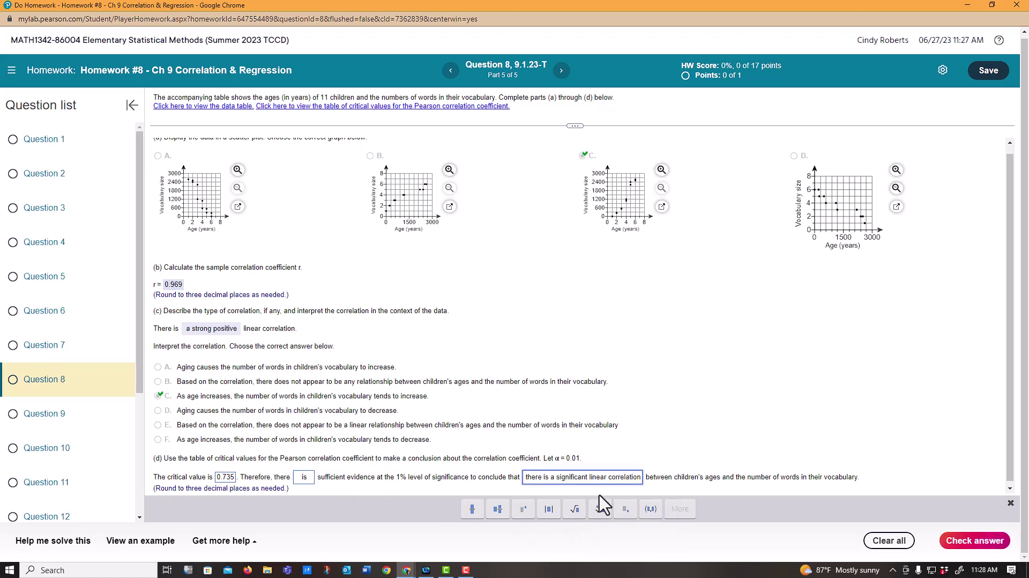
{"action": "left_click", "coordinate": [971, 540]}
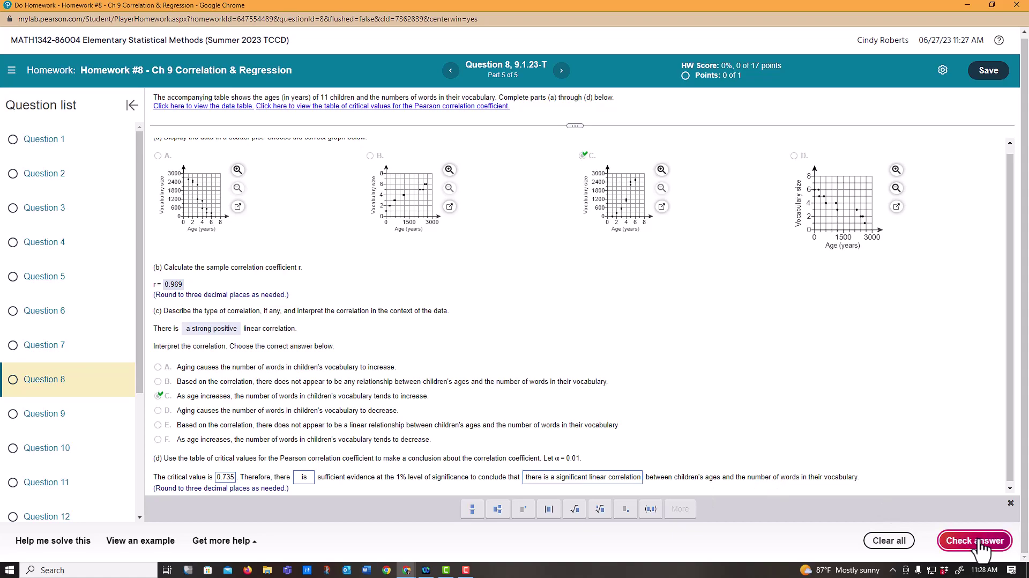